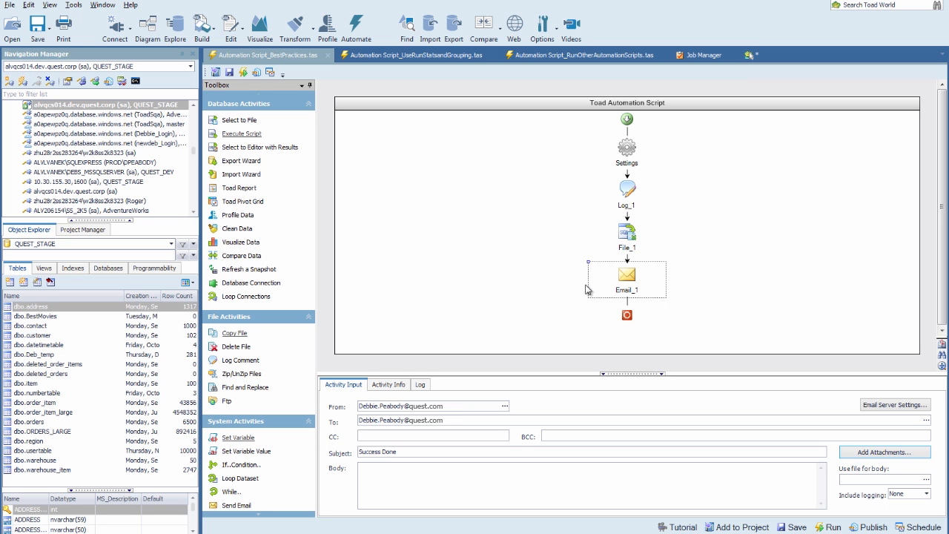
# - Attach ToadExport.xlsx to the Email_1 activity and check its Success Done subject
pyautogui.moveTo(609, 286)
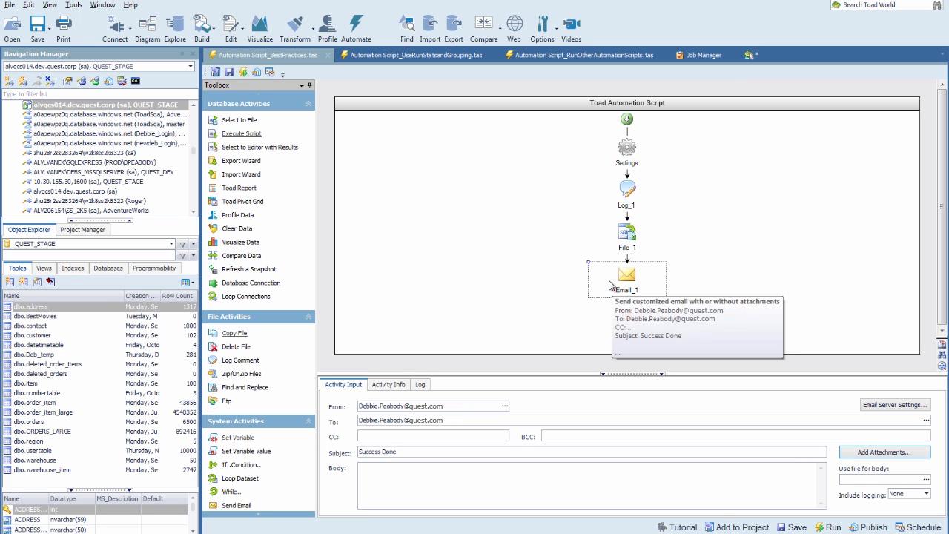
pyautogui.click(867, 453)
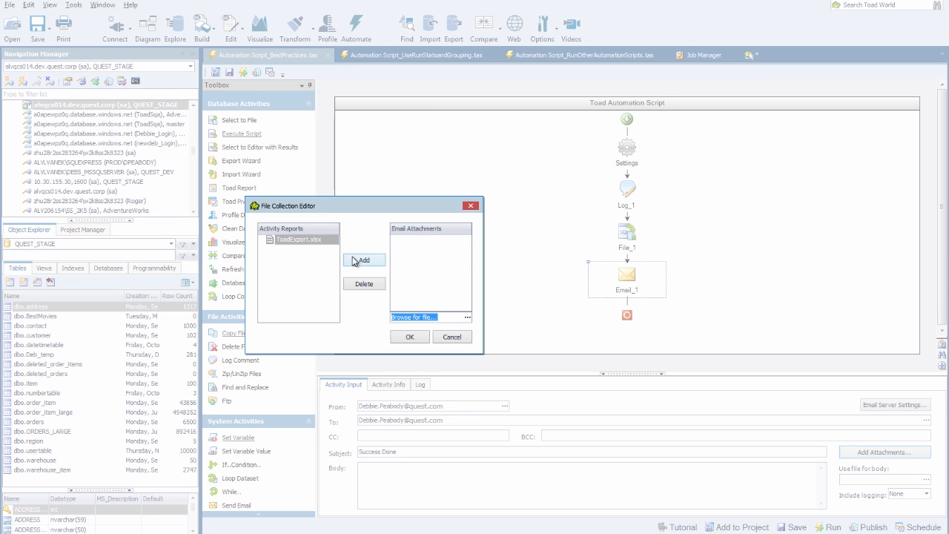
pyautogui.click(353, 261)
pyautogui.click(406, 338)
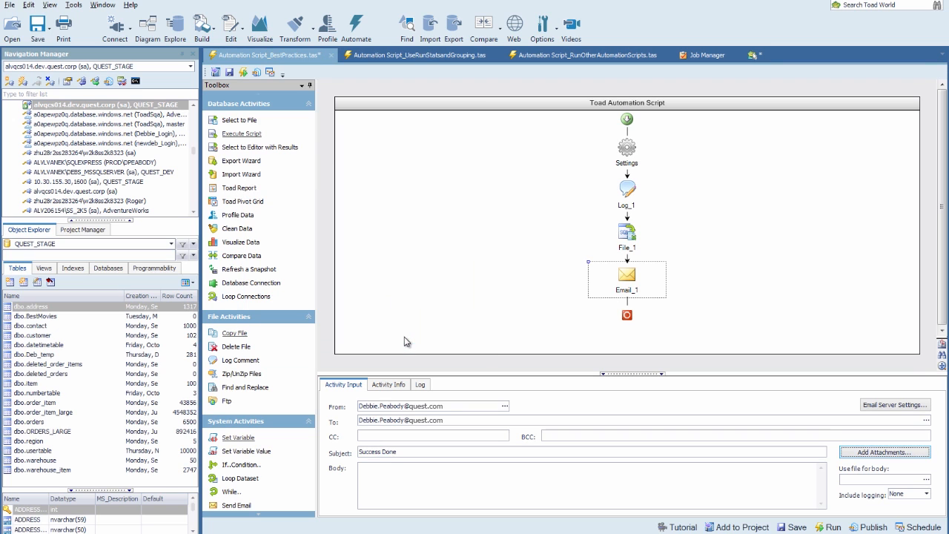
pyautogui.moveTo(404, 451); pyautogui.dragTo(347, 453)
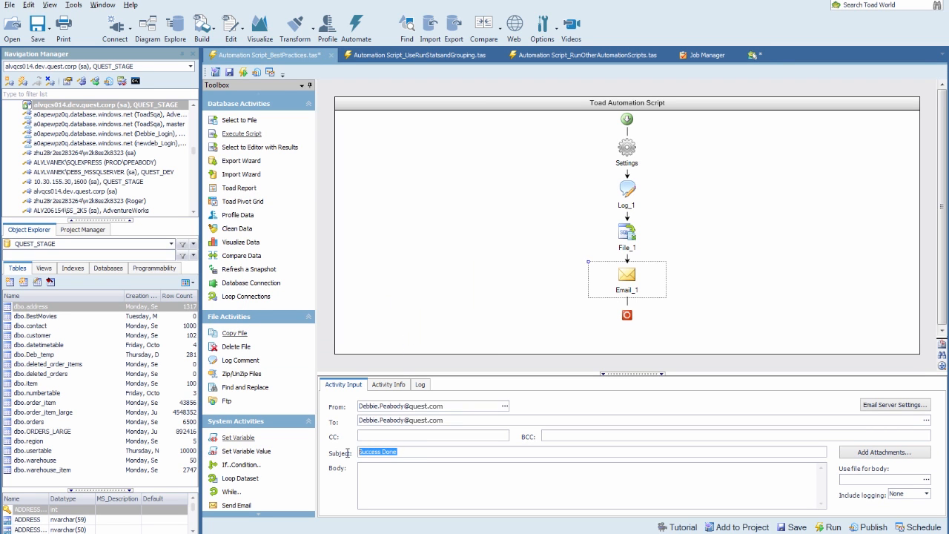
pyautogui.click(408, 453)
# - Review the script's Settings and its Automation Script Error email, then bring up Task Scheduler
pyautogui.click(625, 158)
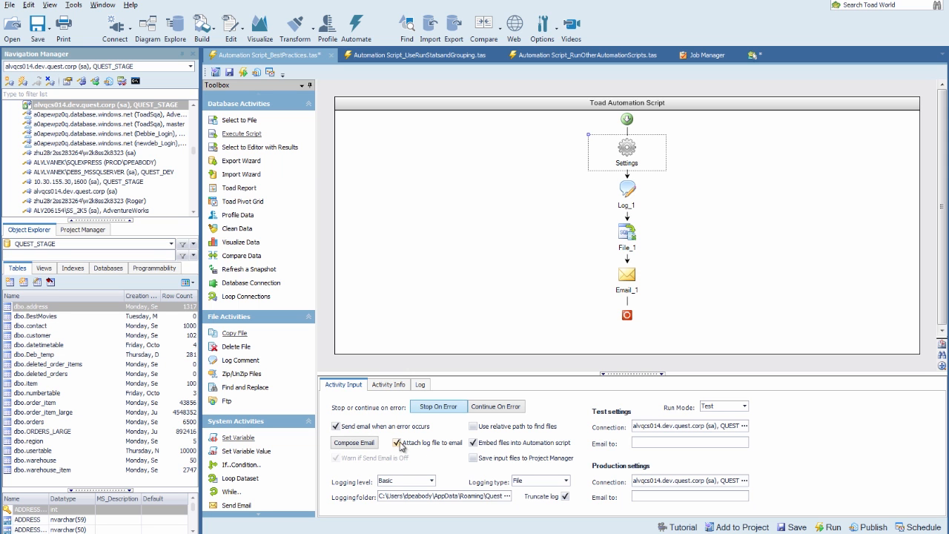
pyautogui.click(354, 442)
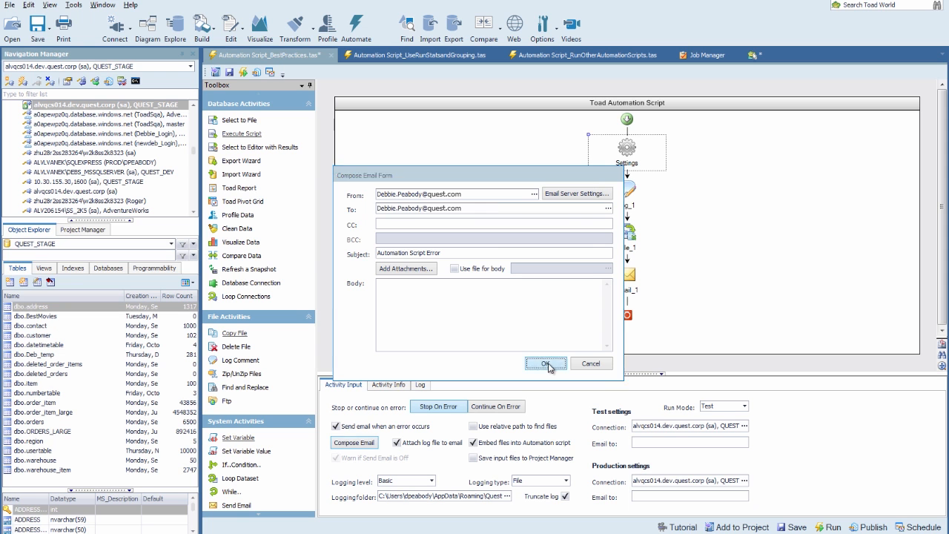
pyautogui.click(547, 364)
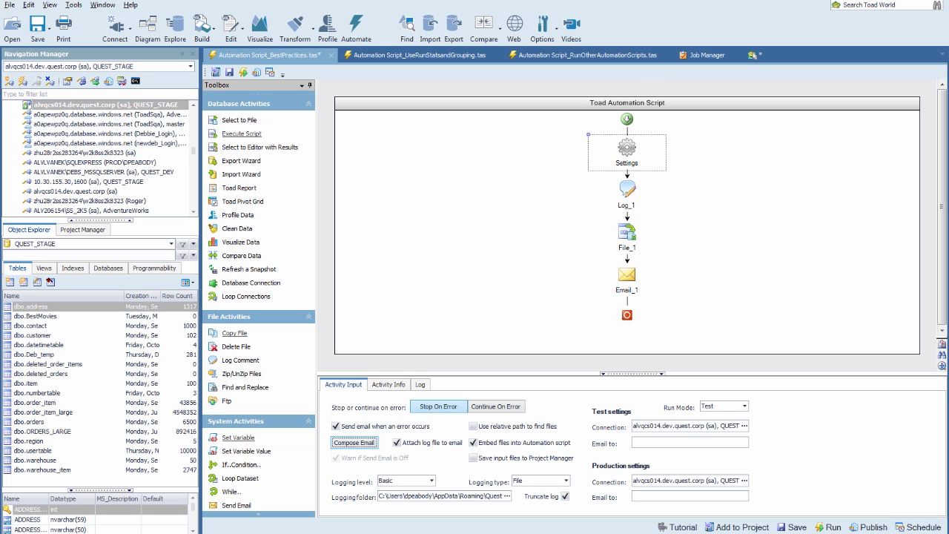
pyautogui.click(567, 532)
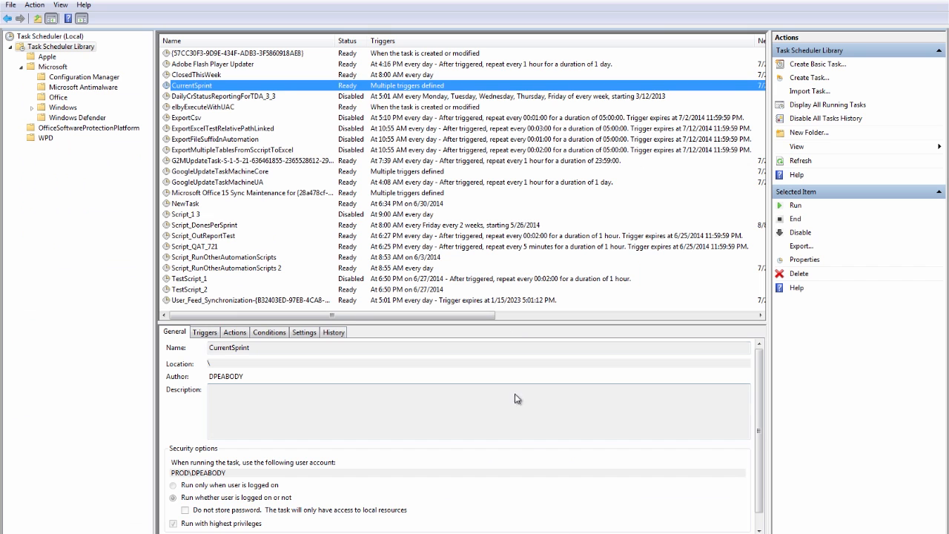
# - Inspect CurrentSprint's Weekly and On an event triggers, close its properties and return to Toad
pyautogui.doubleClick(285, 87)
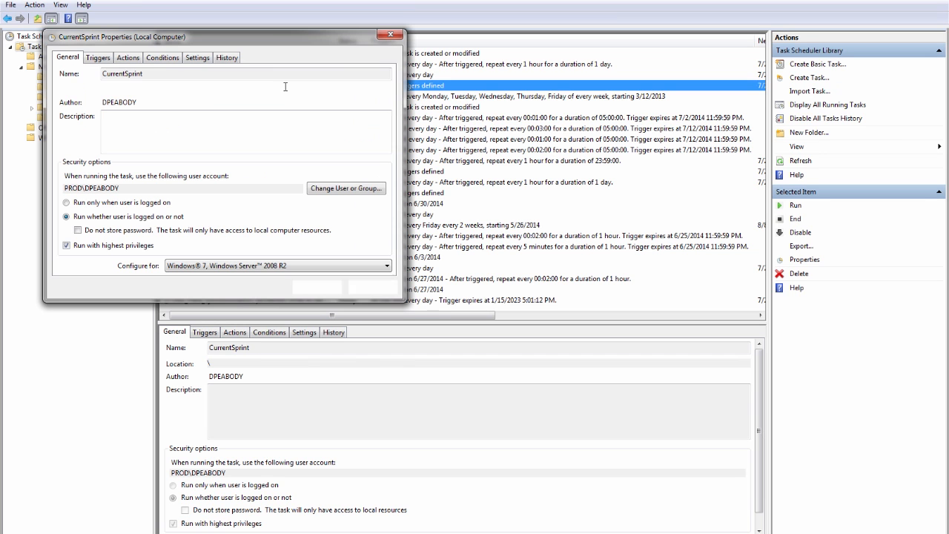
pyautogui.click(99, 58)
pyautogui.click(86, 127)
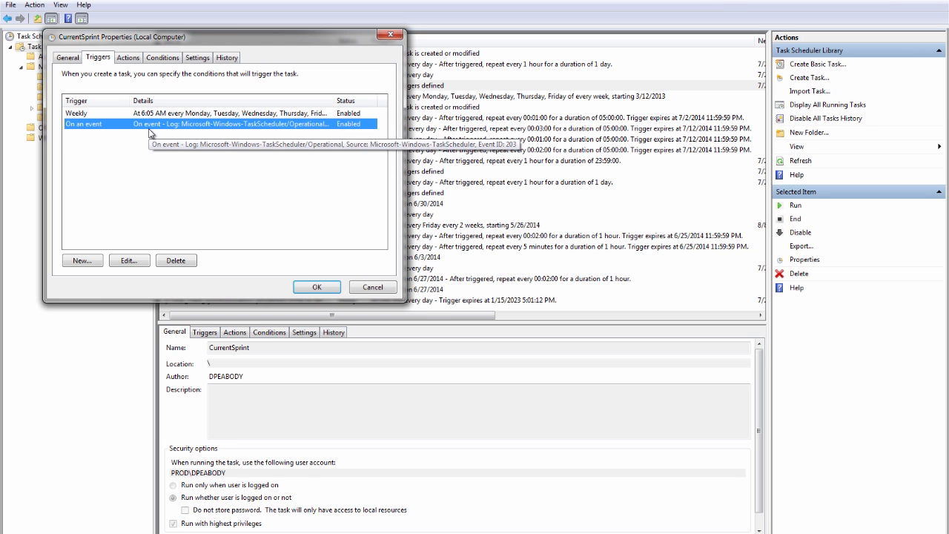
pyautogui.click(391, 35)
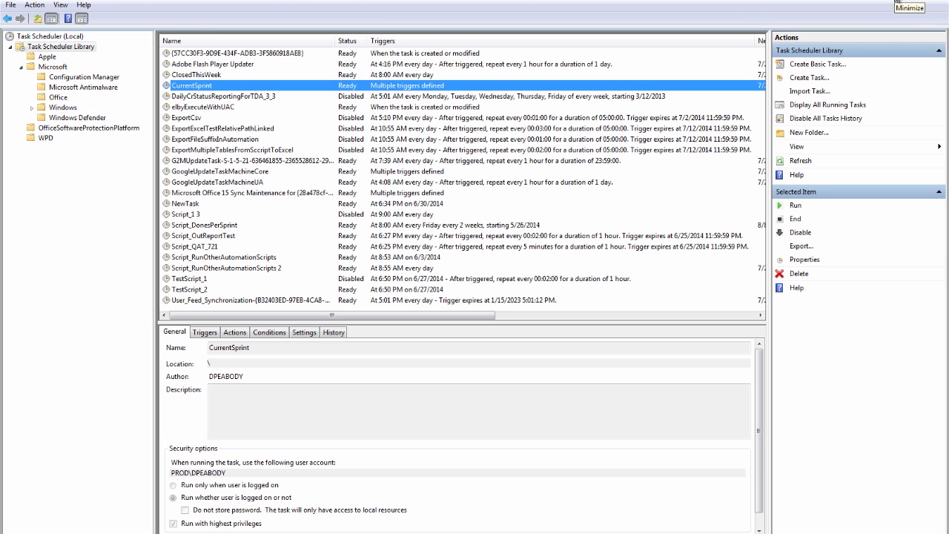
pyautogui.click(745, 533)
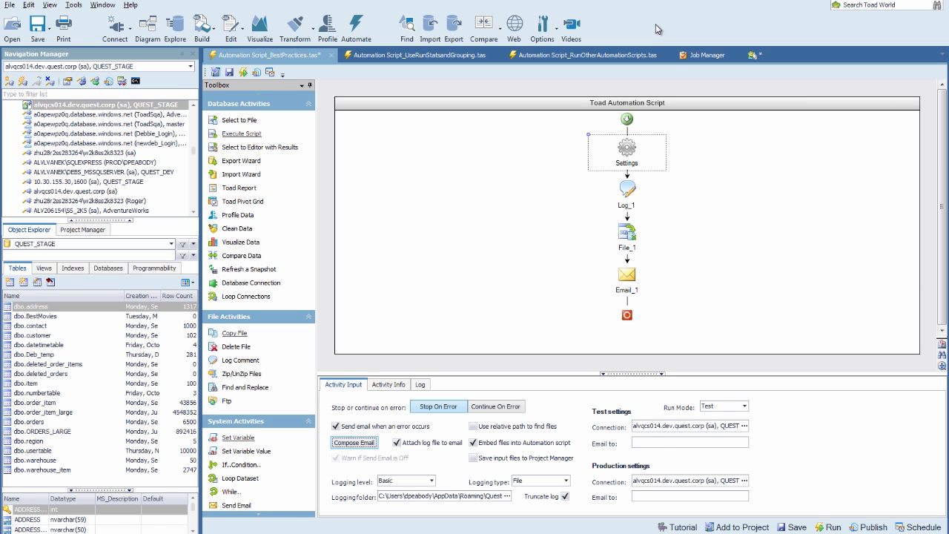
# - Check File_1's name and its description 'Select address to a Report', then select Log_1
pyautogui.click(624, 247)
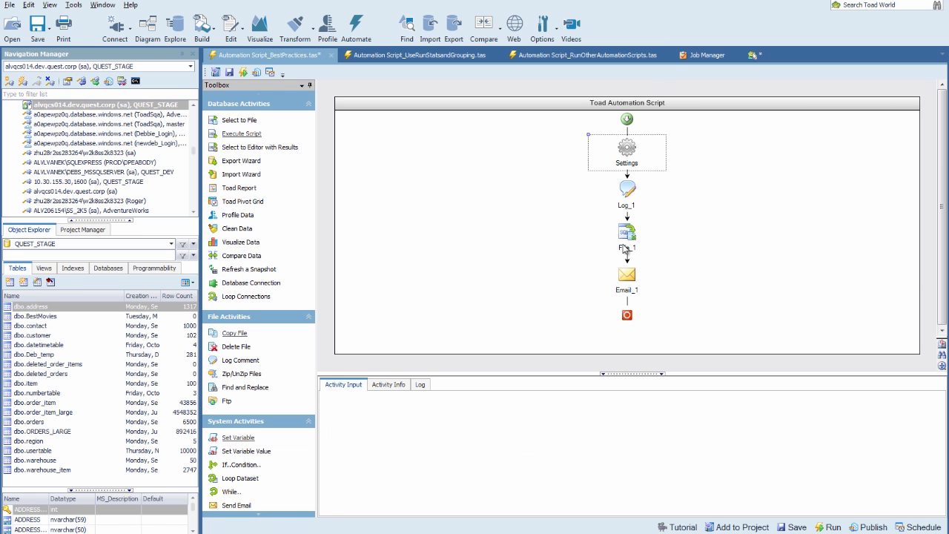
pyautogui.click(389, 385)
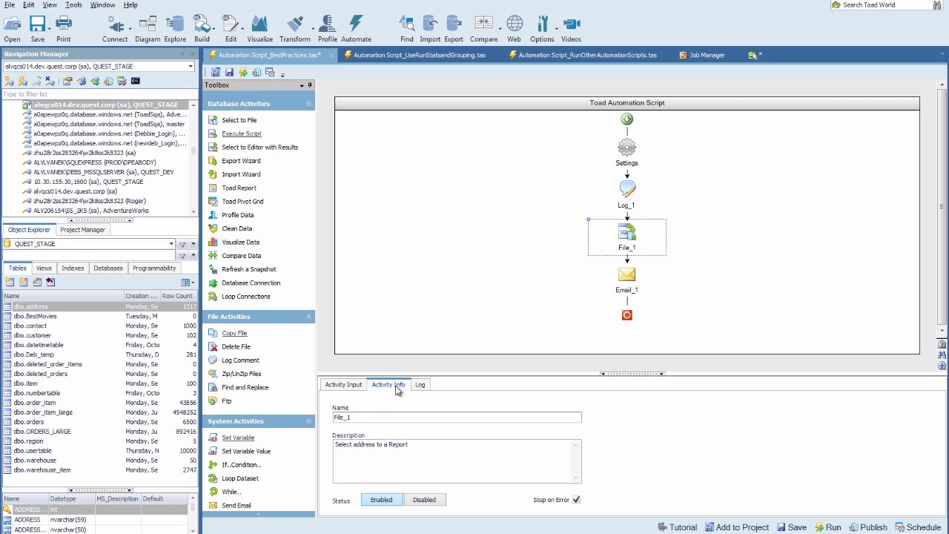
pyautogui.moveTo(364, 419); pyautogui.dragTo(335, 417)
pyautogui.moveTo(417, 447); pyautogui.dragTo(333, 452)
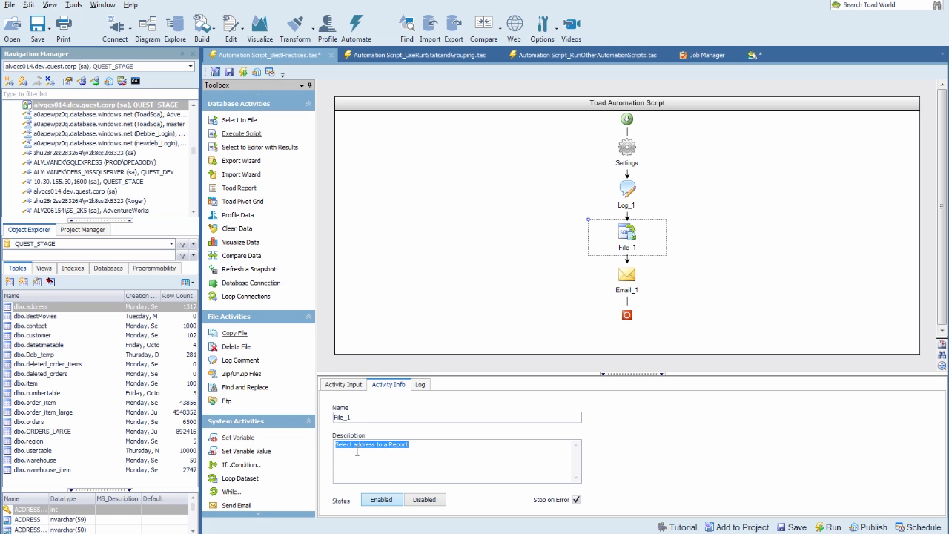
pyautogui.click(418, 451)
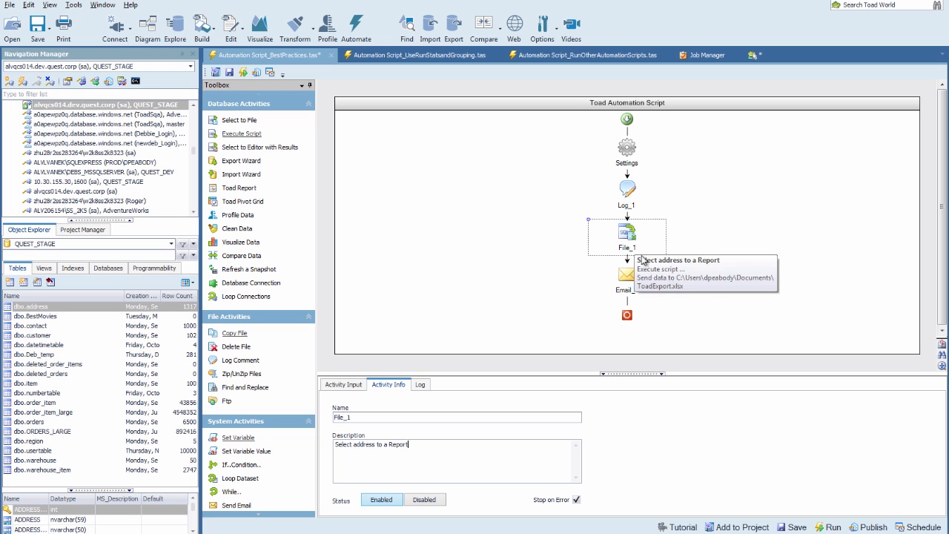
pyautogui.moveTo(638, 246)
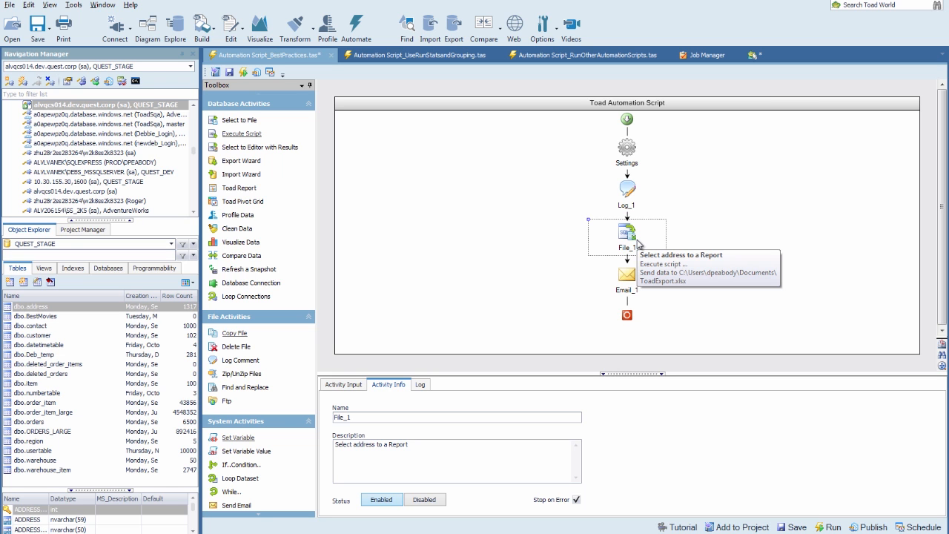
pyautogui.click(634, 191)
# - Read Log_1's author and revision-date message, then open Automation Script_UseRunStatsandGrouping.tas
pyautogui.moveTo(634, 194)
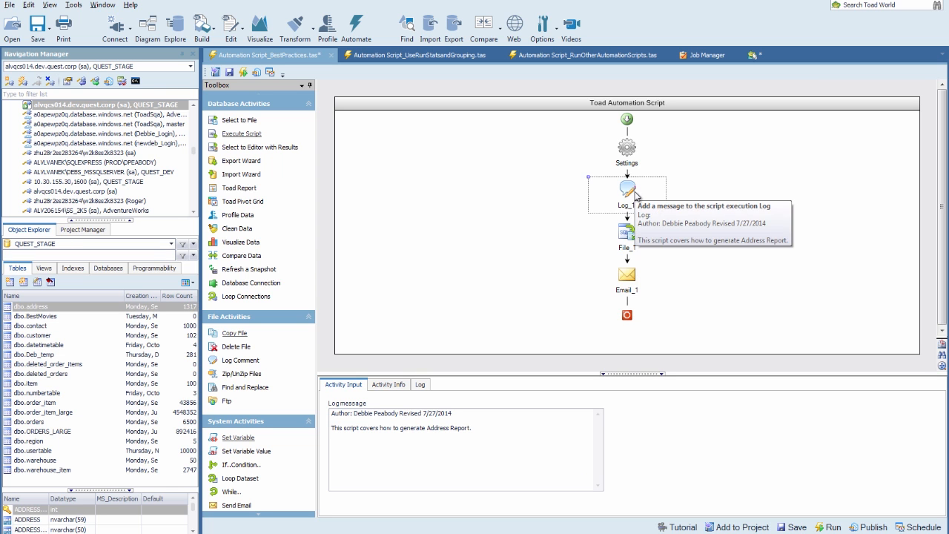
pyautogui.moveTo(486, 431); pyautogui.dragTo(330, 428)
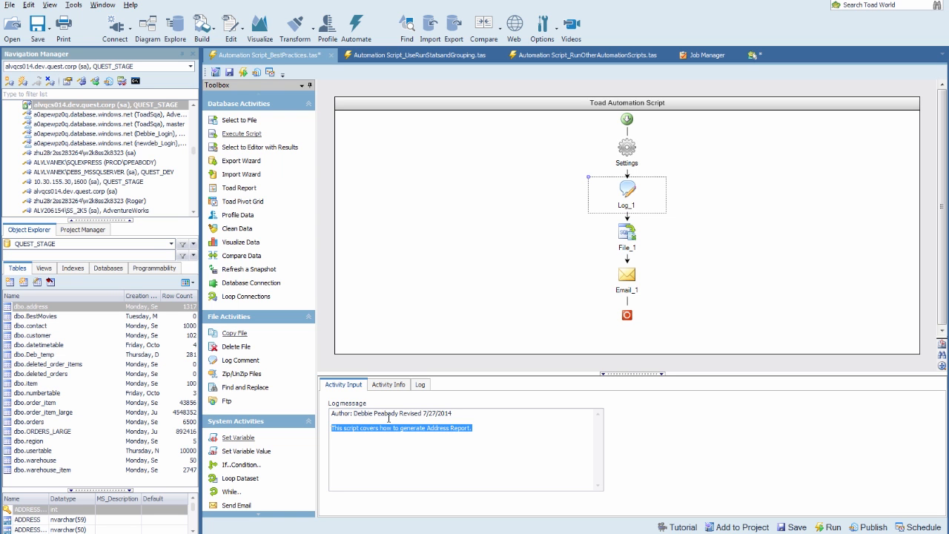
pyautogui.moveTo(399, 413); pyautogui.dragTo(327, 413)
pyautogui.moveTo(453, 412); pyautogui.dragTo(397, 409)
pyautogui.click(489, 425)
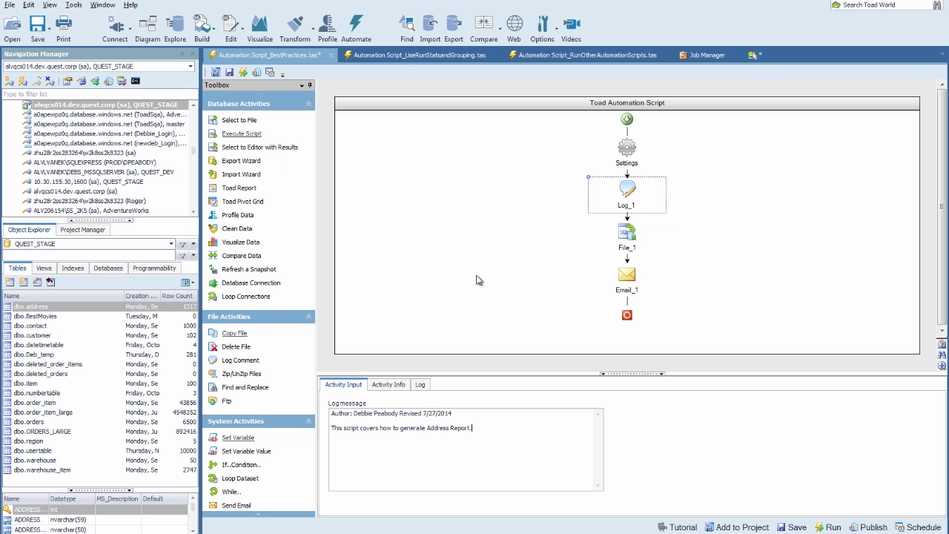
pyautogui.click(398, 55)
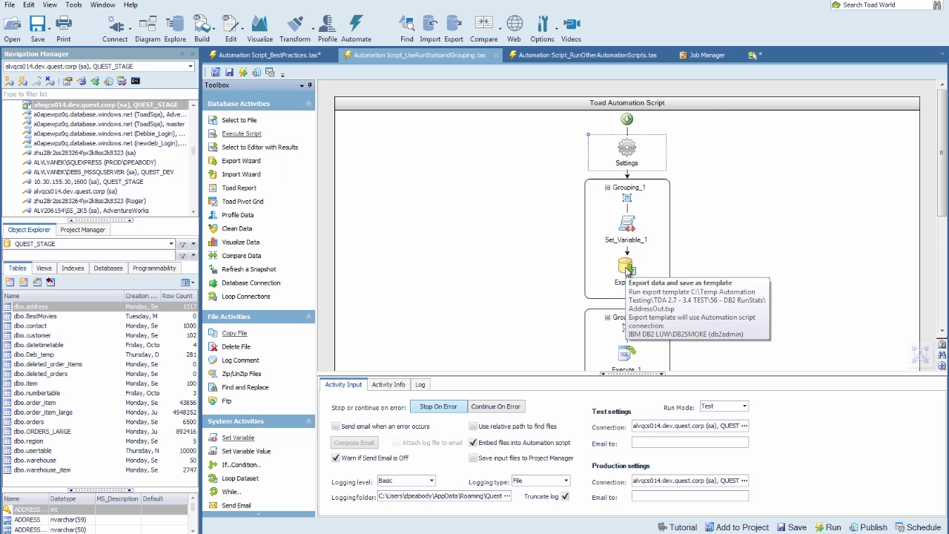
# - Collapse the Grouping_1, Grouping_2 and Parallel_1 blocks and enlarge the diagram to see the whole script
pyautogui.click(607, 188)
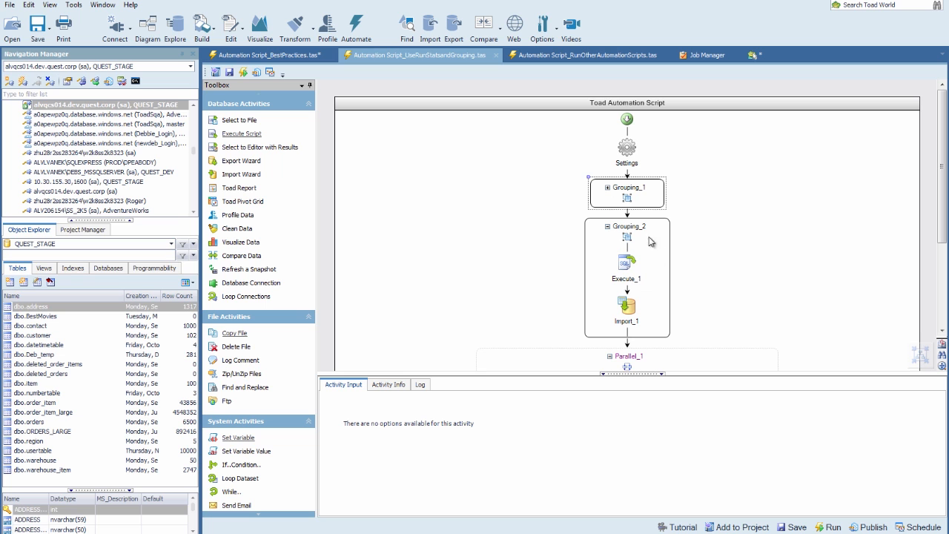
pyautogui.click(608, 226)
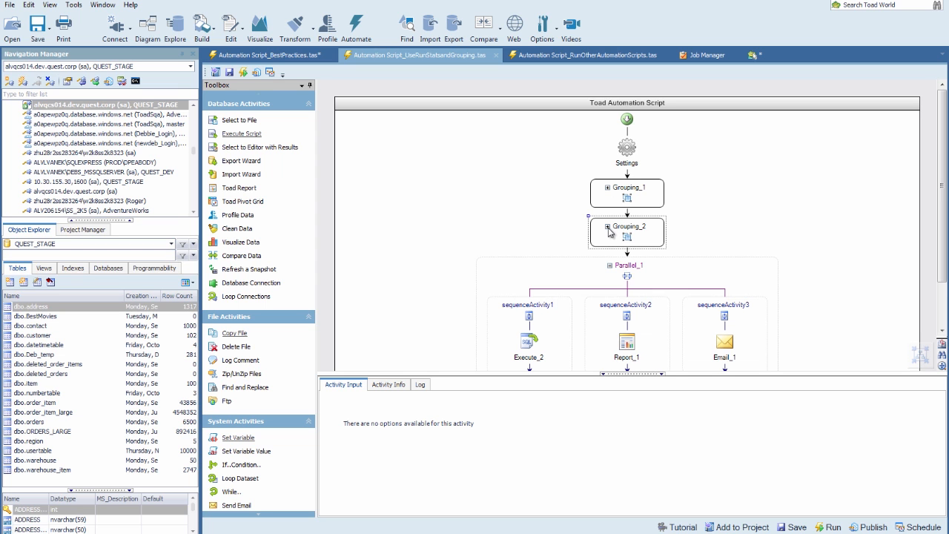
pyautogui.moveTo(667, 373); pyautogui.dragTo(666, 430)
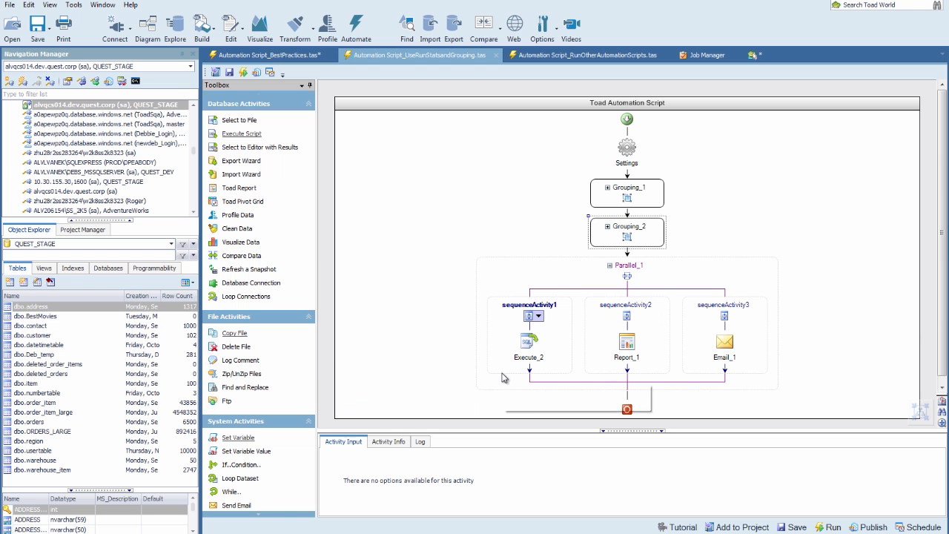
pyautogui.click(610, 265)
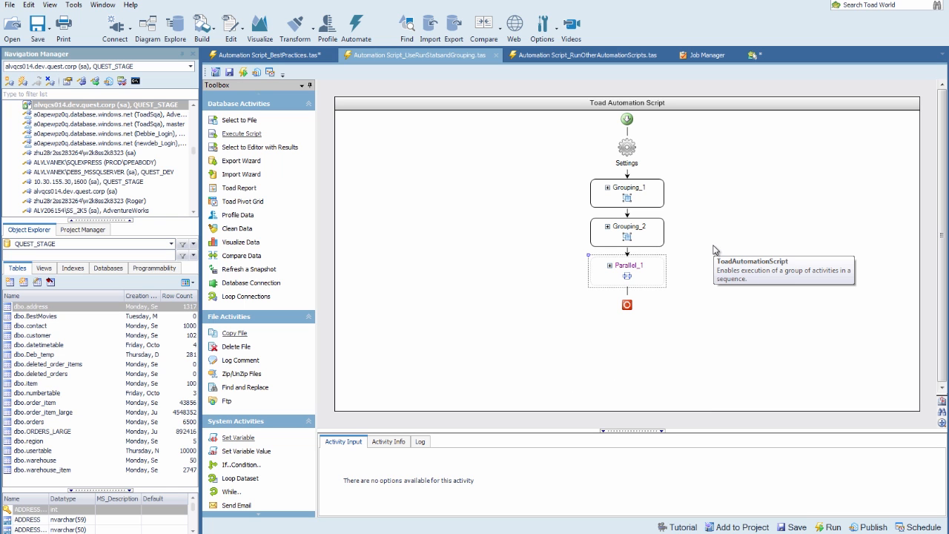
# - Open RunOtherAutomationScripts, inspect the Run_Script_1 and Run_Script_3 inputs, and show the Project Manager tree
pyautogui.click(557, 55)
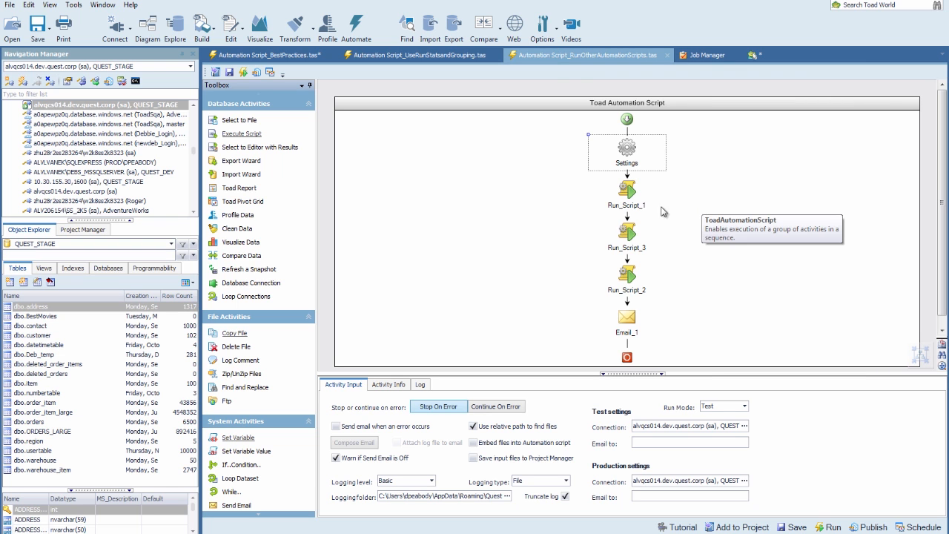
pyautogui.click(630, 192)
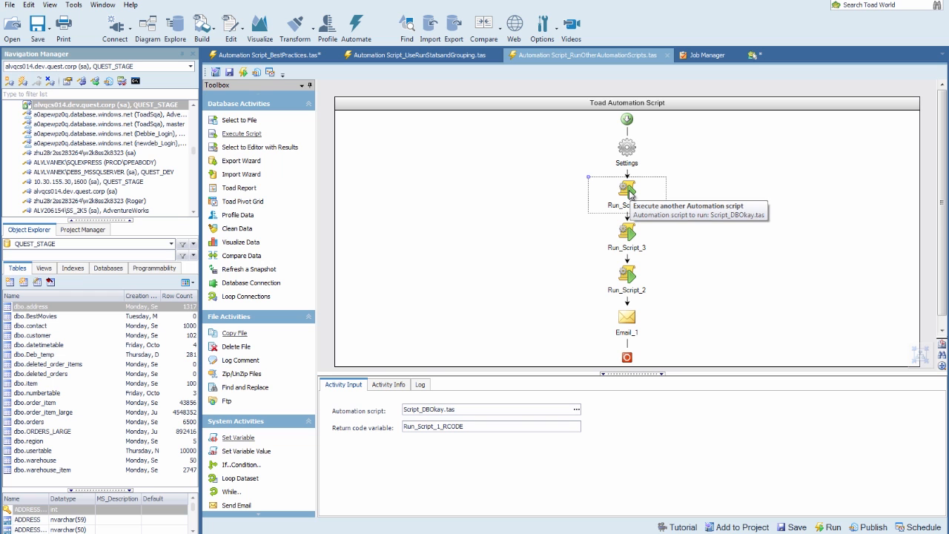
pyautogui.click(629, 239)
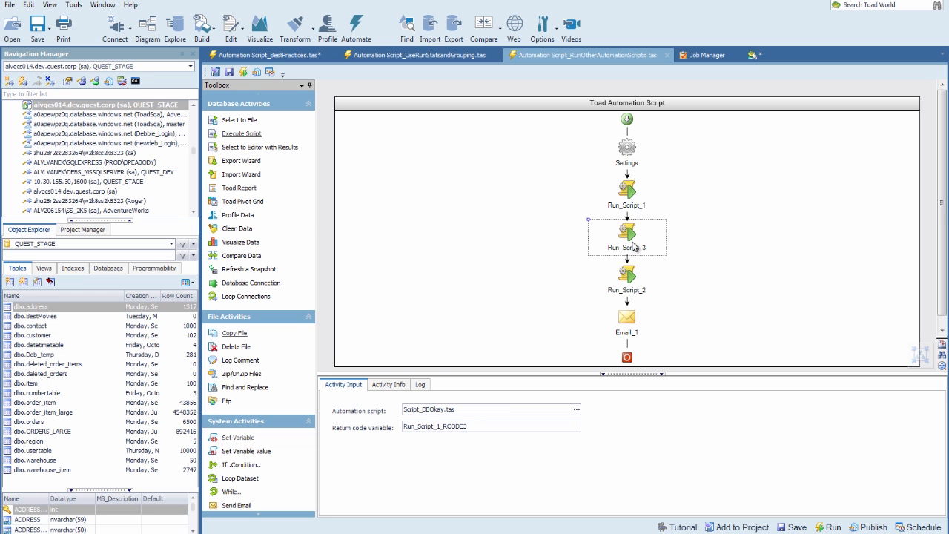
pyautogui.click(628, 194)
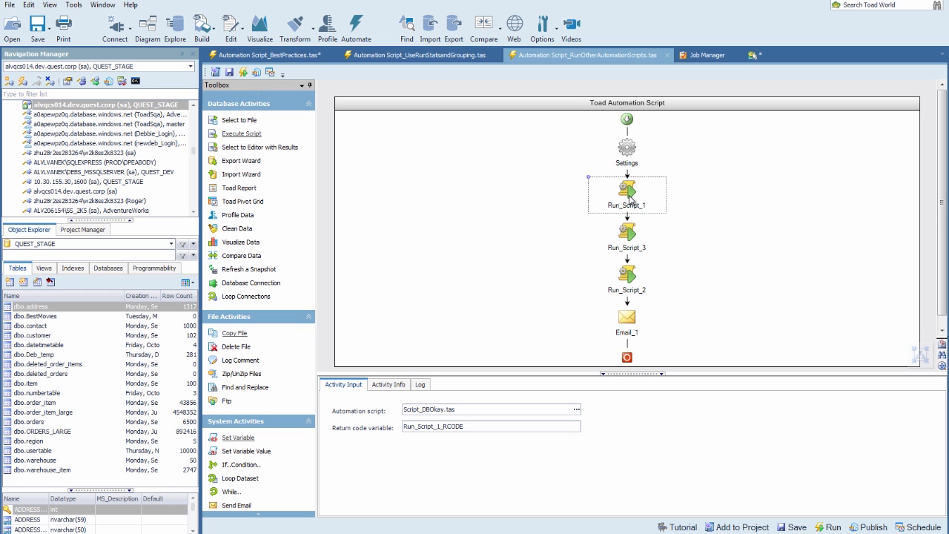
pyautogui.click(631, 234)
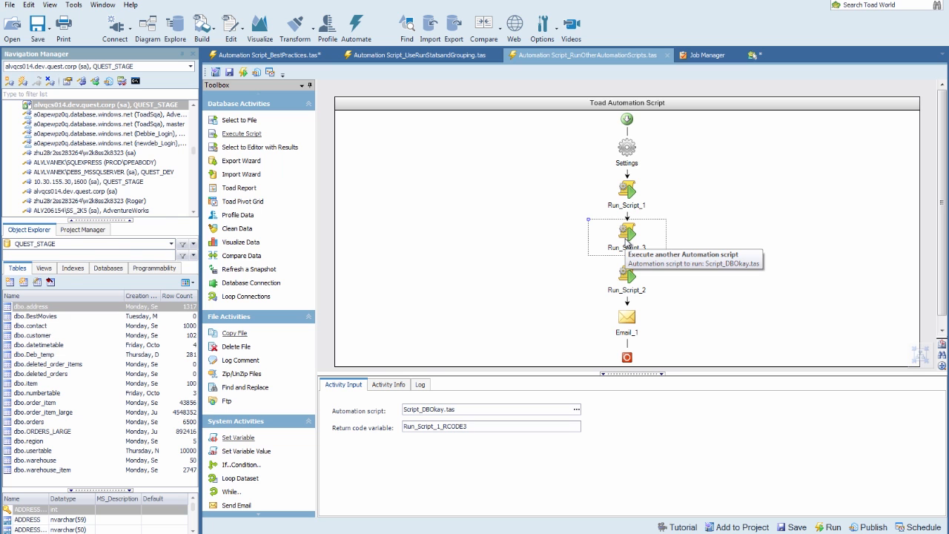
pyautogui.click(101, 235)
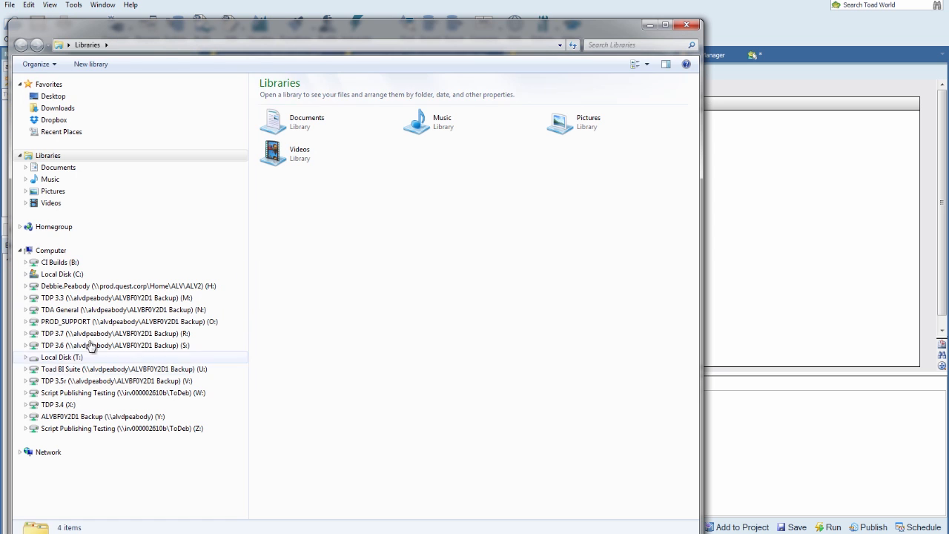
# - Browse to T:\ToadStudio\TestFiles\AutomationScriptTests to view its .tas scripts, then minimize Explorer
pyautogui.click(68, 358)
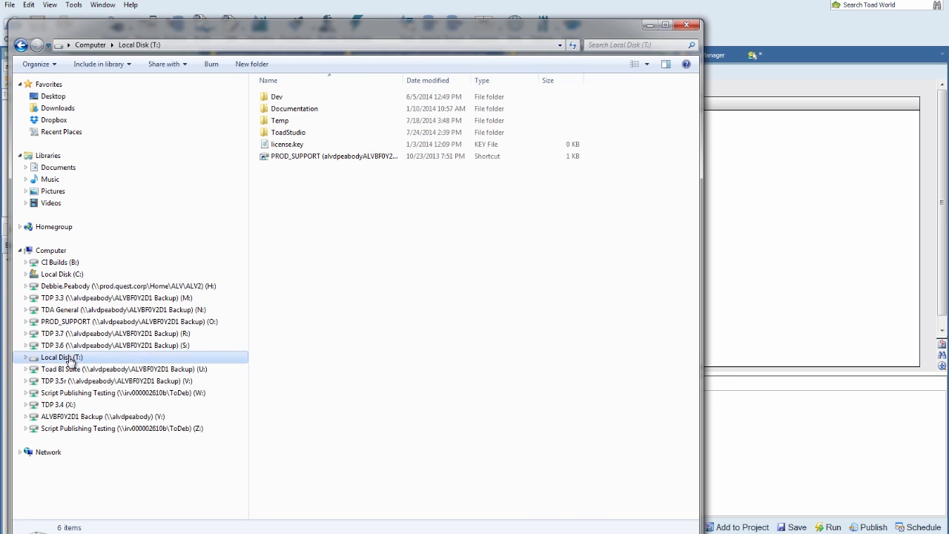
pyautogui.doubleClick(280, 134)
pyautogui.click(283, 167)
pyautogui.press('t')
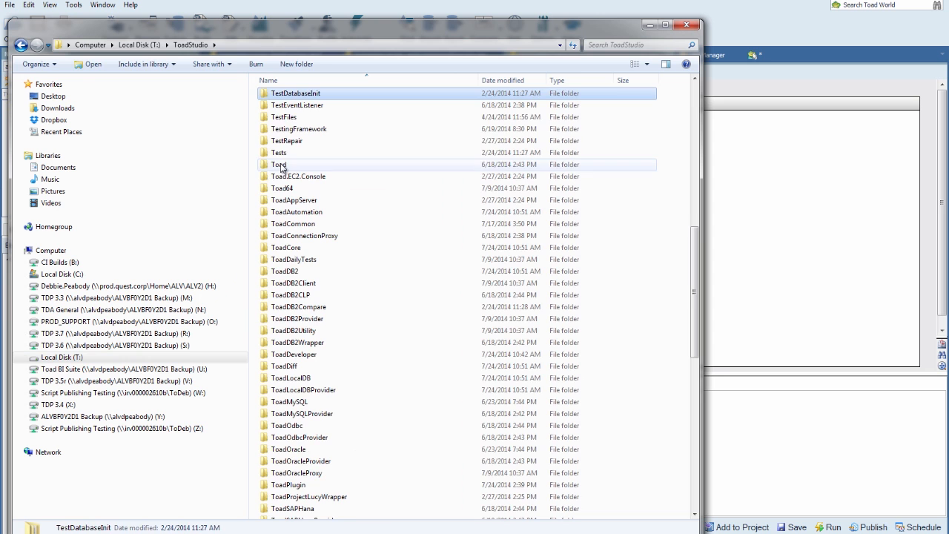
pyautogui.doubleClick(286, 117)
pyautogui.doubleClick(287, 111)
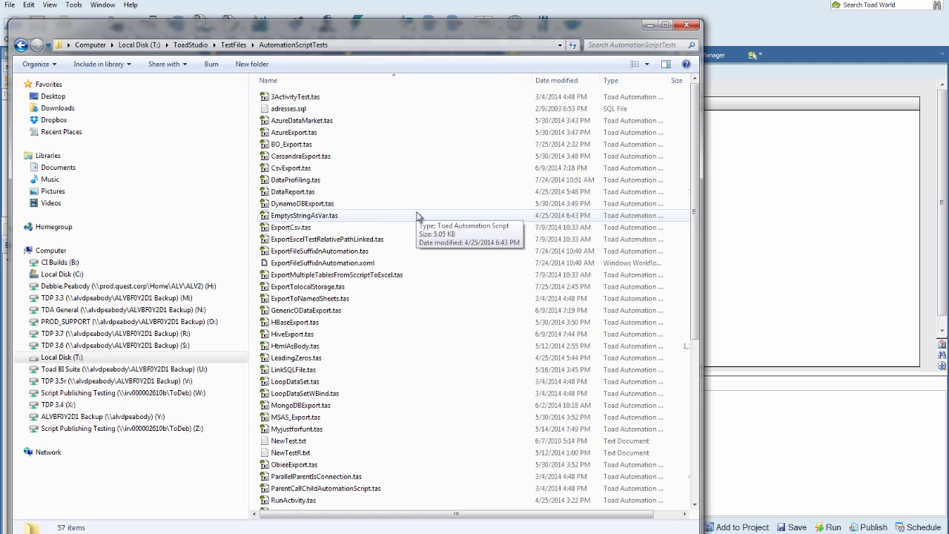
pyautogui.click(650, 26)
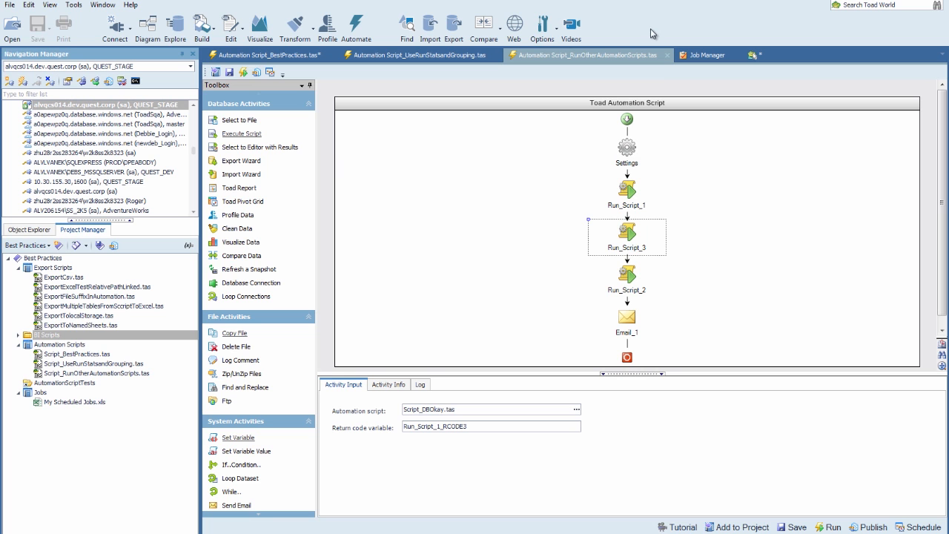
# - Collapse and re-expand the Export Scripts and BI Scripts folders in Project Manager
pyautogui.click(17, 269)
pyautogui.click(17, 269)
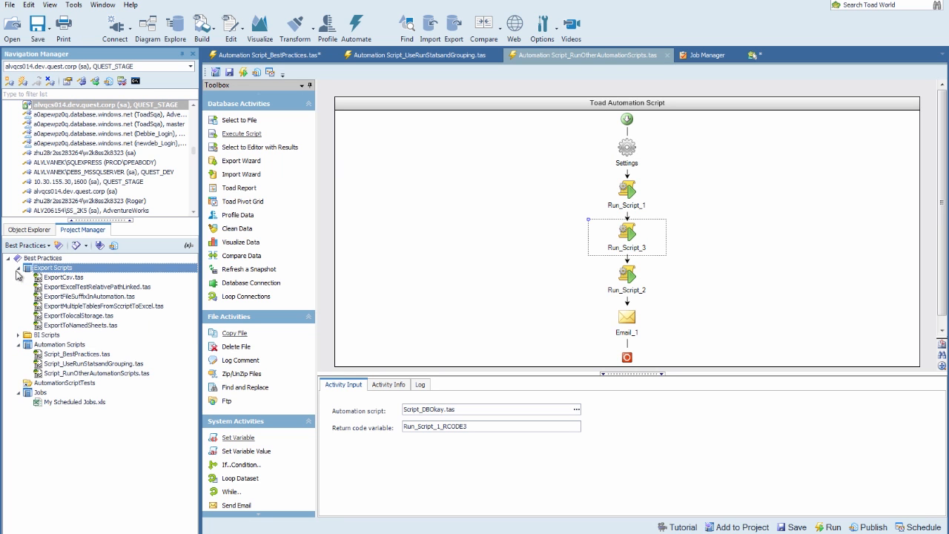
pyautogui.click(18, 335)
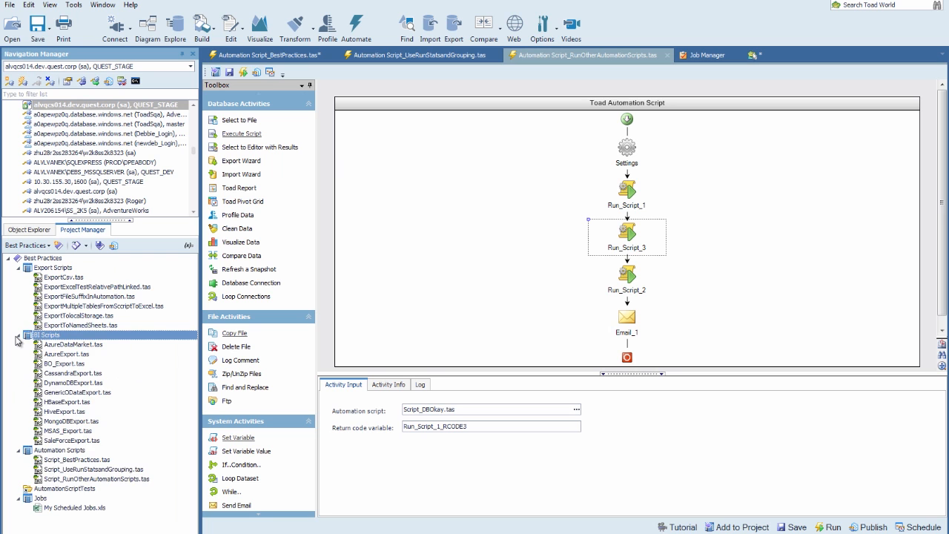
pyautogui.click(18, 336)
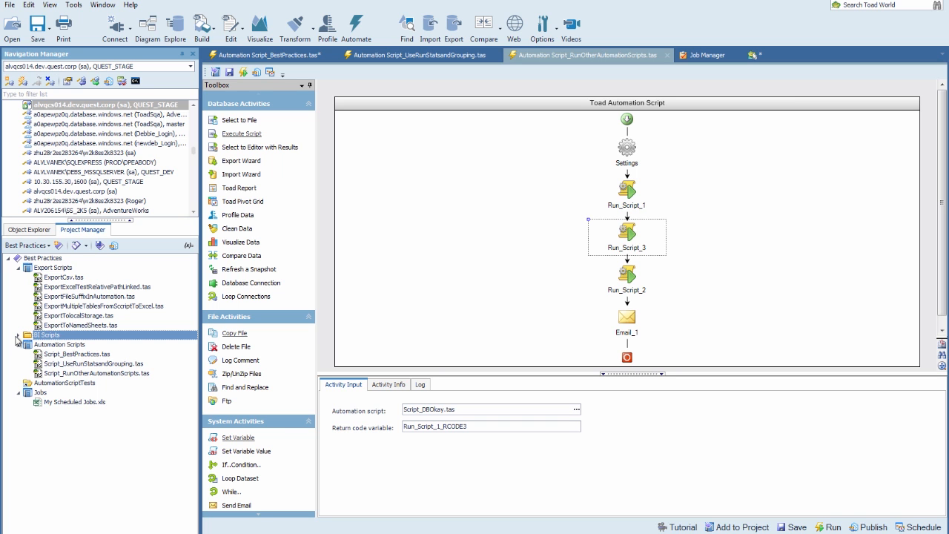
# - View the Script_BestPractices.tas context menu, dismiss it, and display the Job Manager
pyautogui.click(49, 354)
pyautogui.rightClick(49, 354)
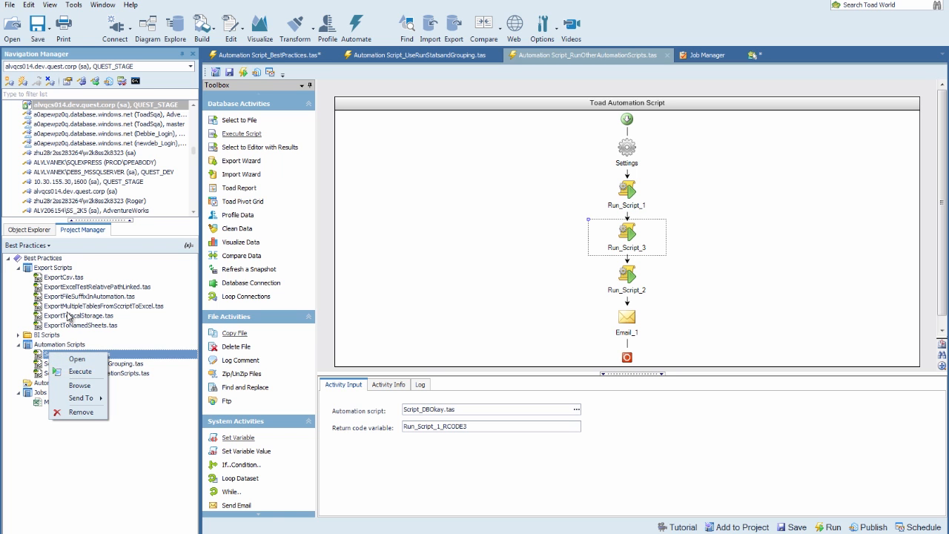
pyautogui.click(117, 346)
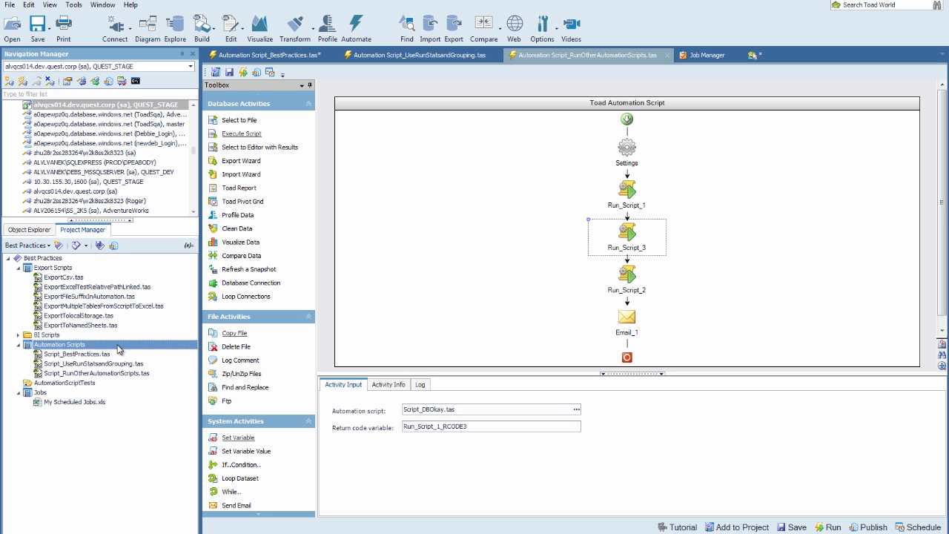
pyautogui.click(706, 55)
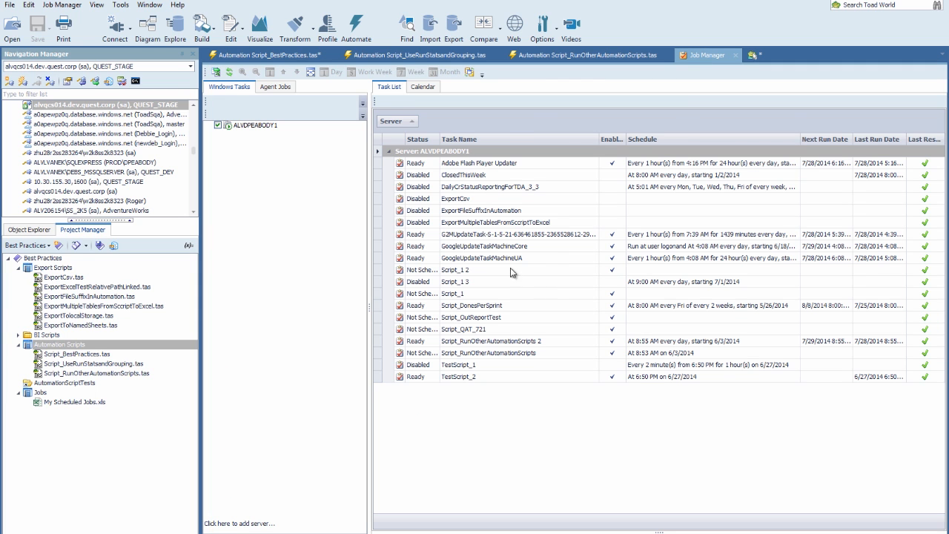
# - Launch My Scheduled Jobs.xls from the Jobs folder in Project Manager
pyautogui.moveTo(540, 304)
pyautogui.click(83, 403)
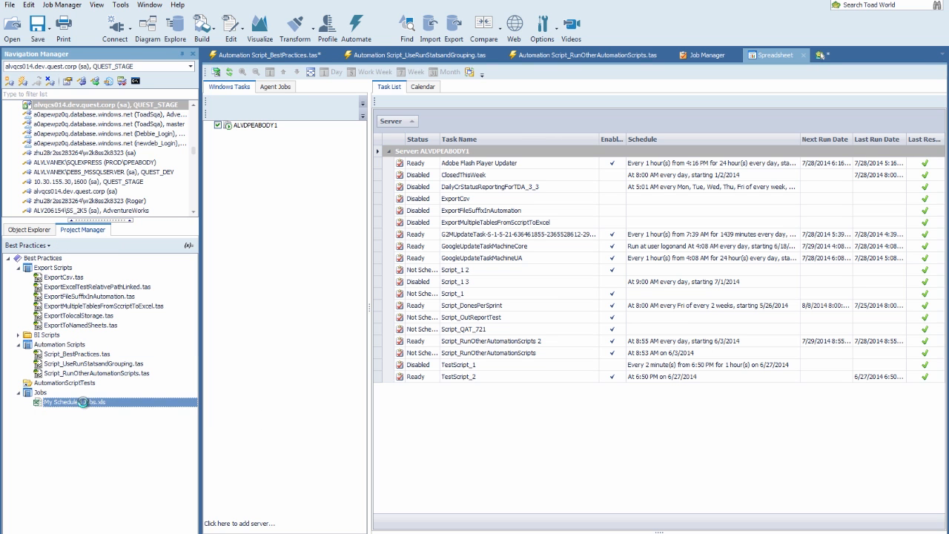